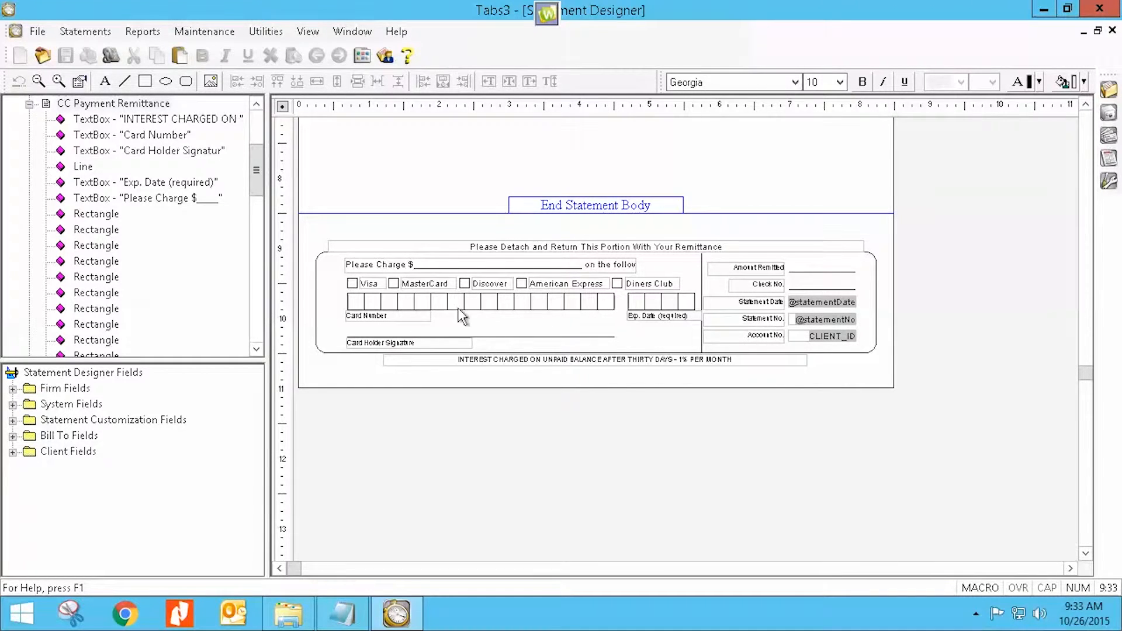
# Select all objects of the remittance portion in the CC Payment Remittance section and copy them.
pyautogui.moveTo(305, 225); pyautogui.dragTo(887, 388)
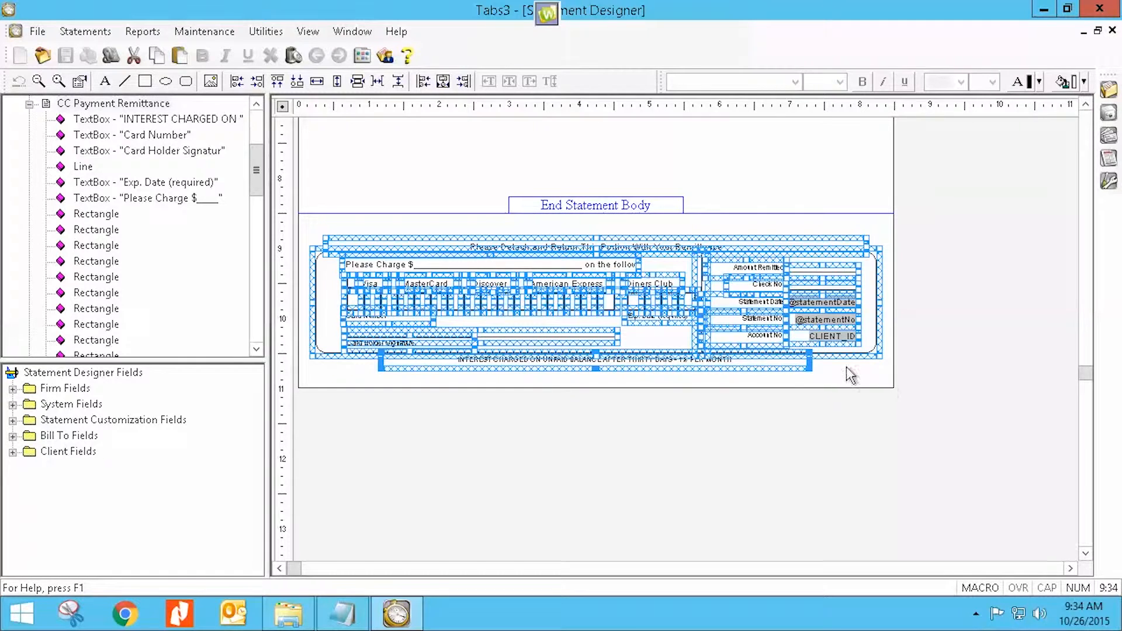
pyautogui.rightClick(400, 262)
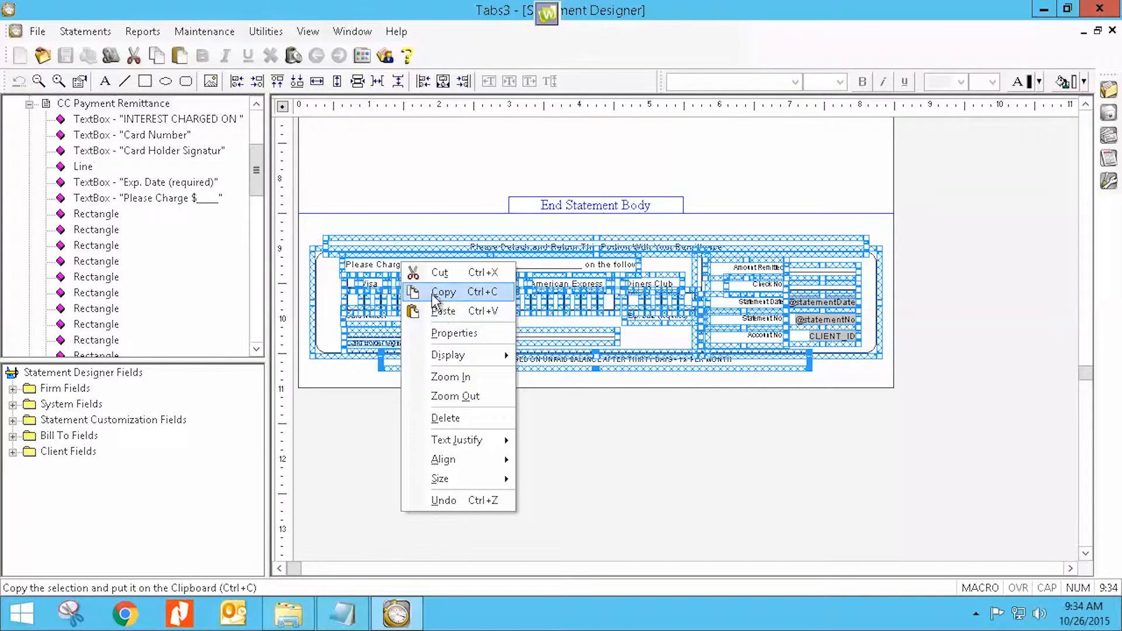
pyautogui.click(255, 178)
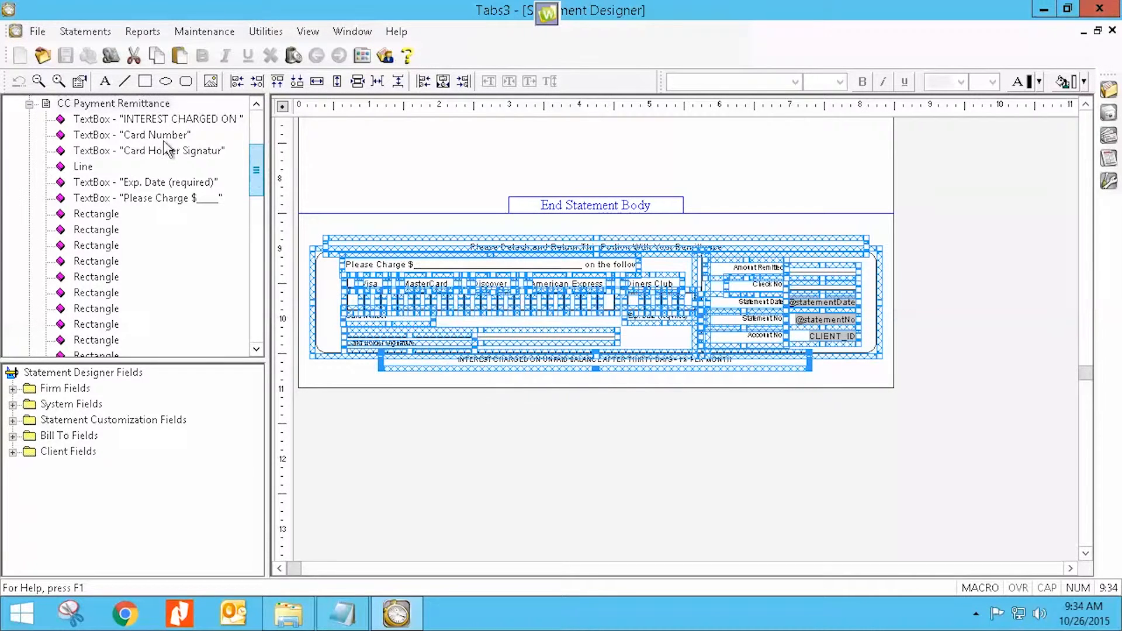
# Collapse the CC Payment Remittance section and open the Cover Statement section.
pyautogui.click(30, 103)
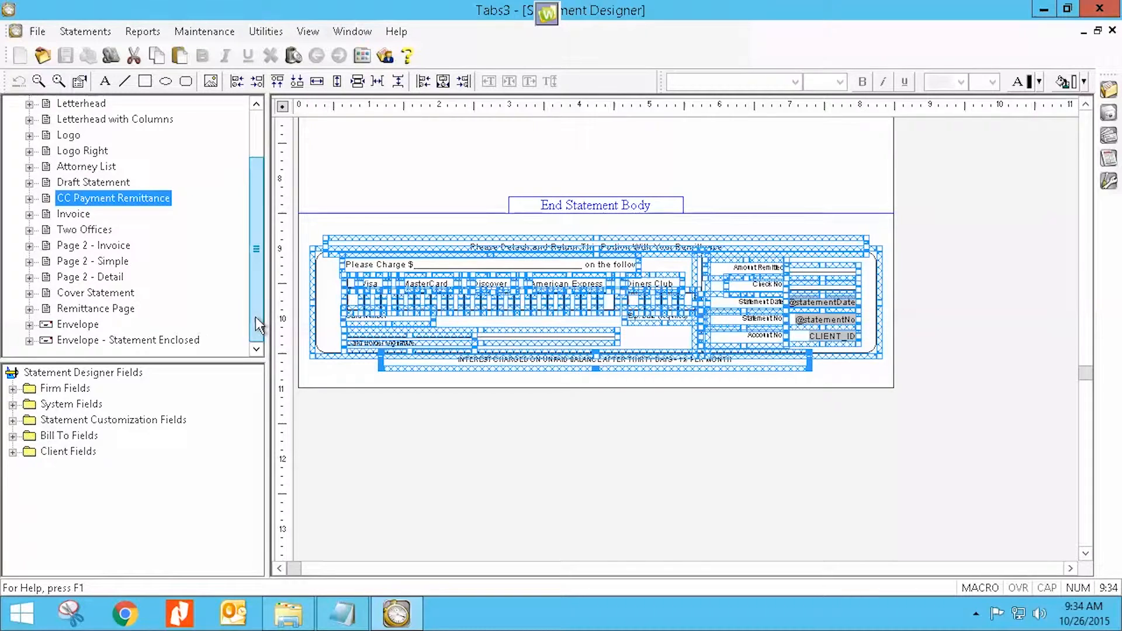
pyautogui.moveTo(255, 316)
pyautogui.mouseDown()
pyautogui.moveTo(258, 293)
pyautogui.moveTo(258, 331)
pyautogui.mouseUp()
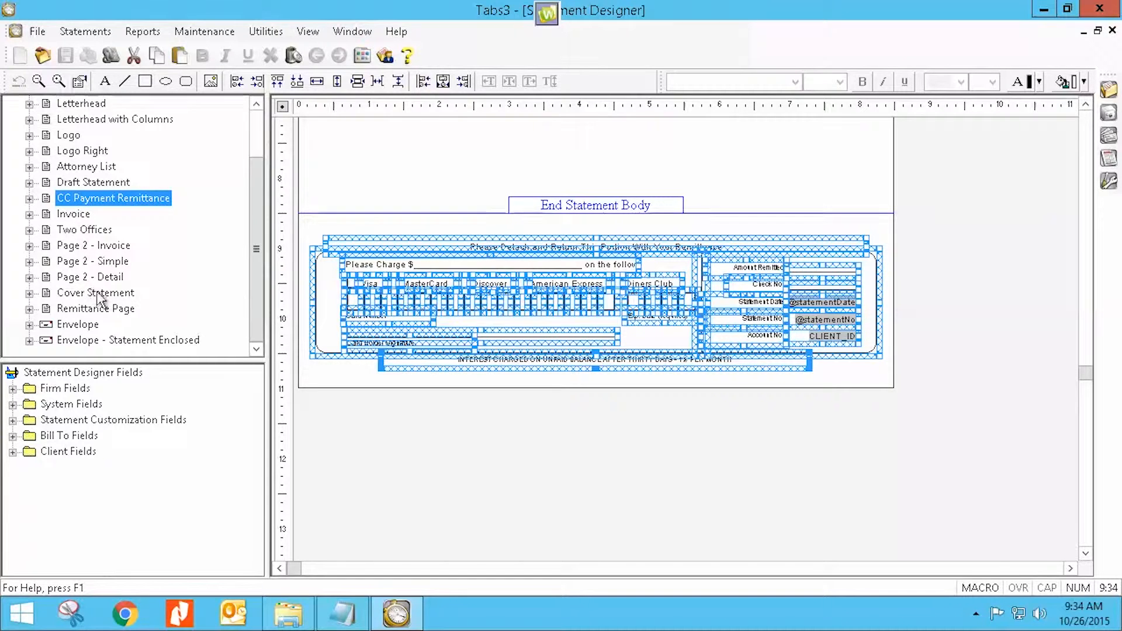
pyautogui.click(77, 294)
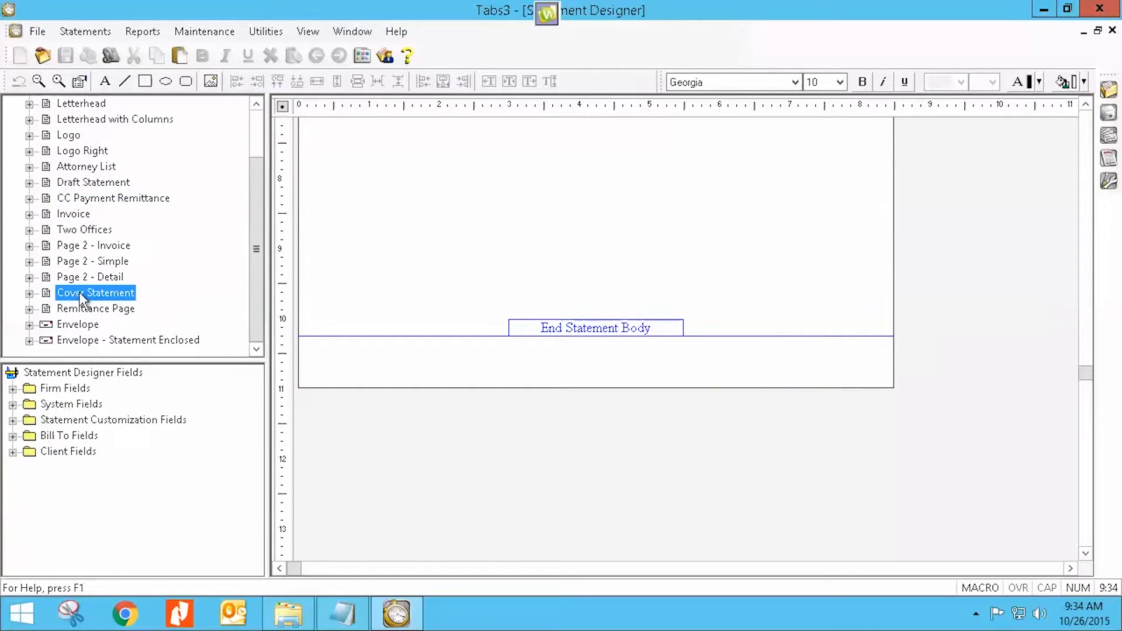
# Move the End Statement Body boundary up to about the 8.5 inch mark to make room.
pyautogui.moveTo(1085, 373)
pyautogui.mouseDown()
pyautogui.moveTo(1101, 133)
pyautogui.moveTo(1074, 363)
pyautogui.mouseUp()
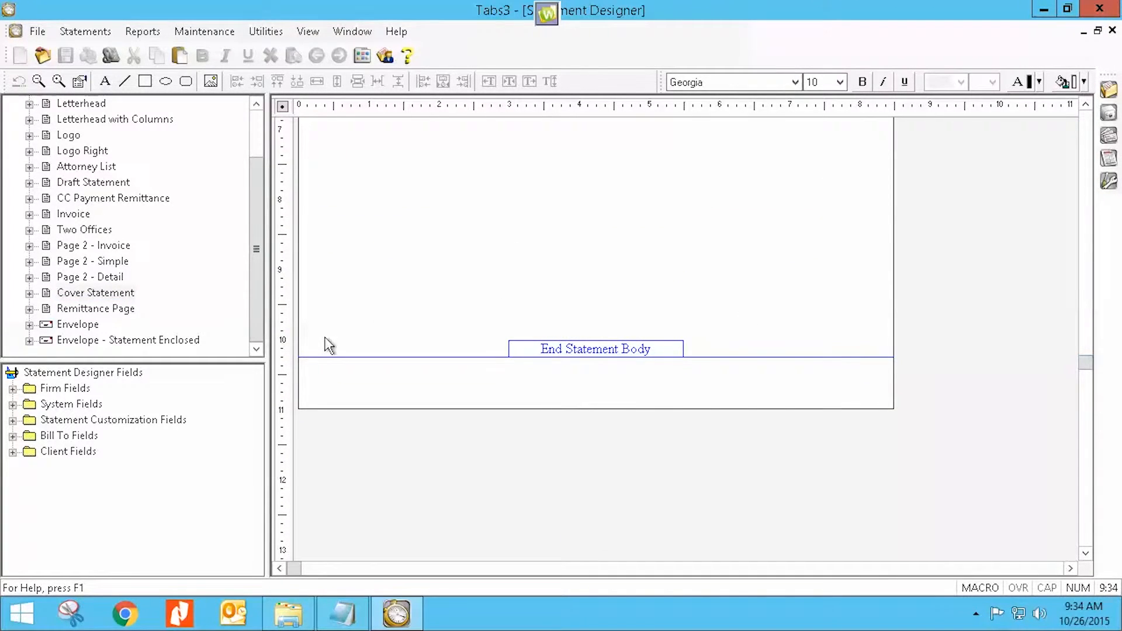
pyautogui.moveTo(313, 355); pyautogui.dragTo(343, 234)
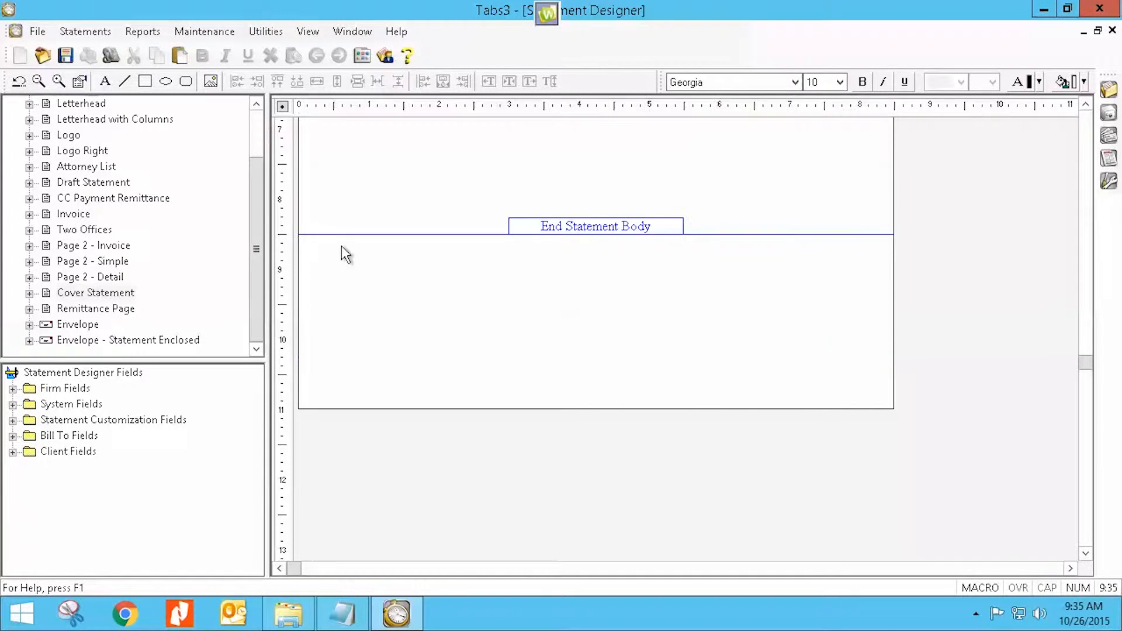
# Paste the copied remittance portion below the End Statement Body line.
pyautogui.rightClick(458, 298)
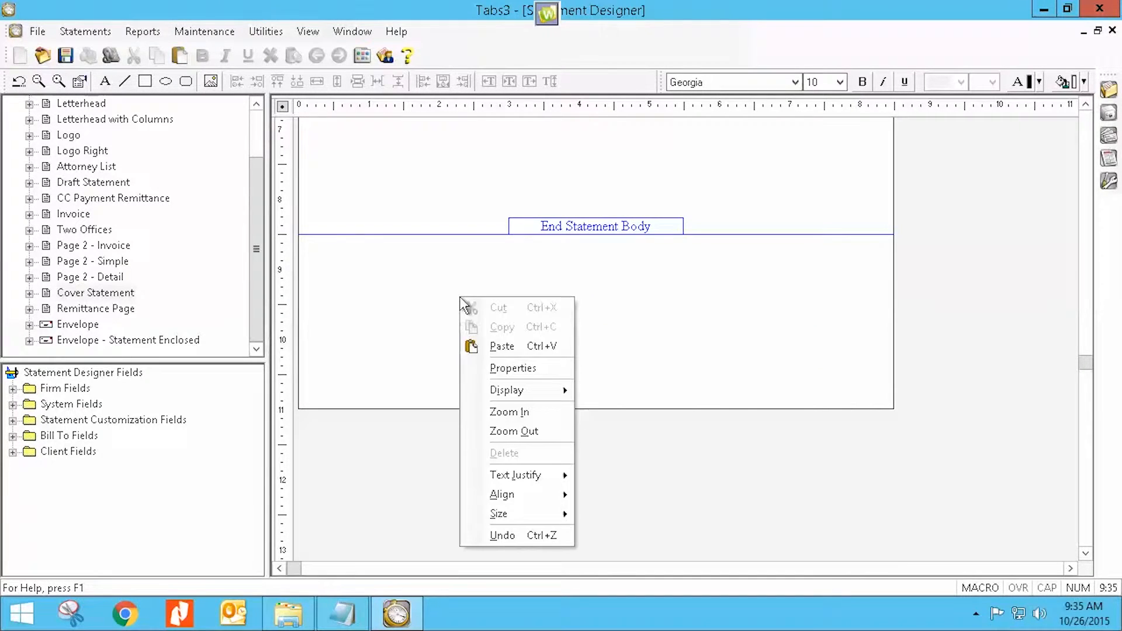
pyautogui.click(505, 347)
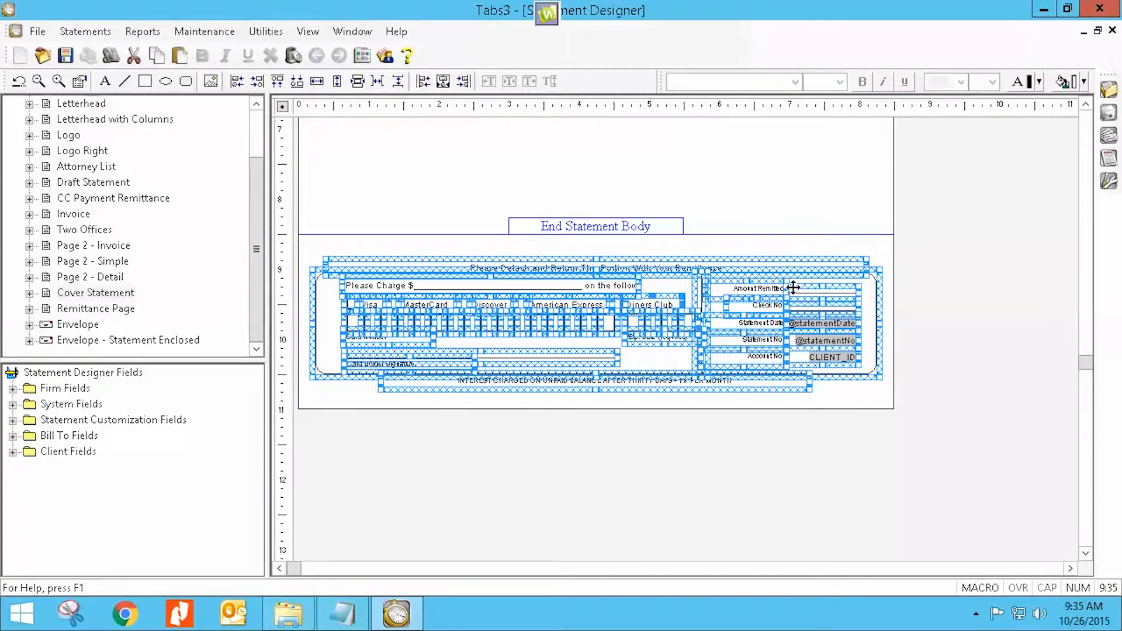
pyautogui.click(775, 246)
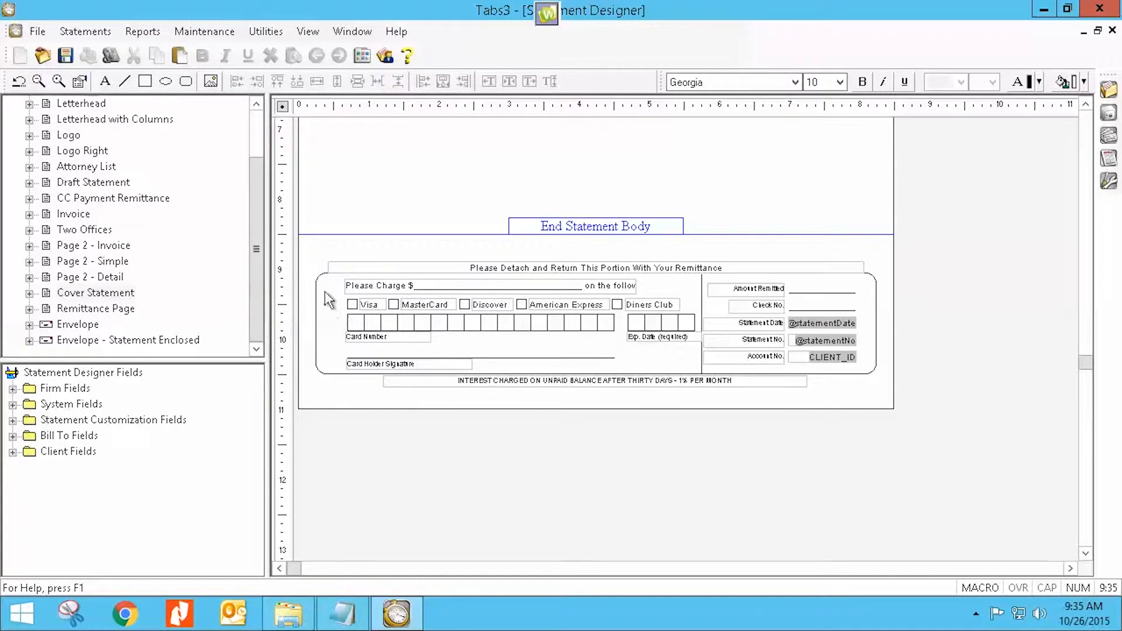
# Delete the Diners Club checkbox and its label from the pasted remittance portion.
pyautogui.click(637, 309)
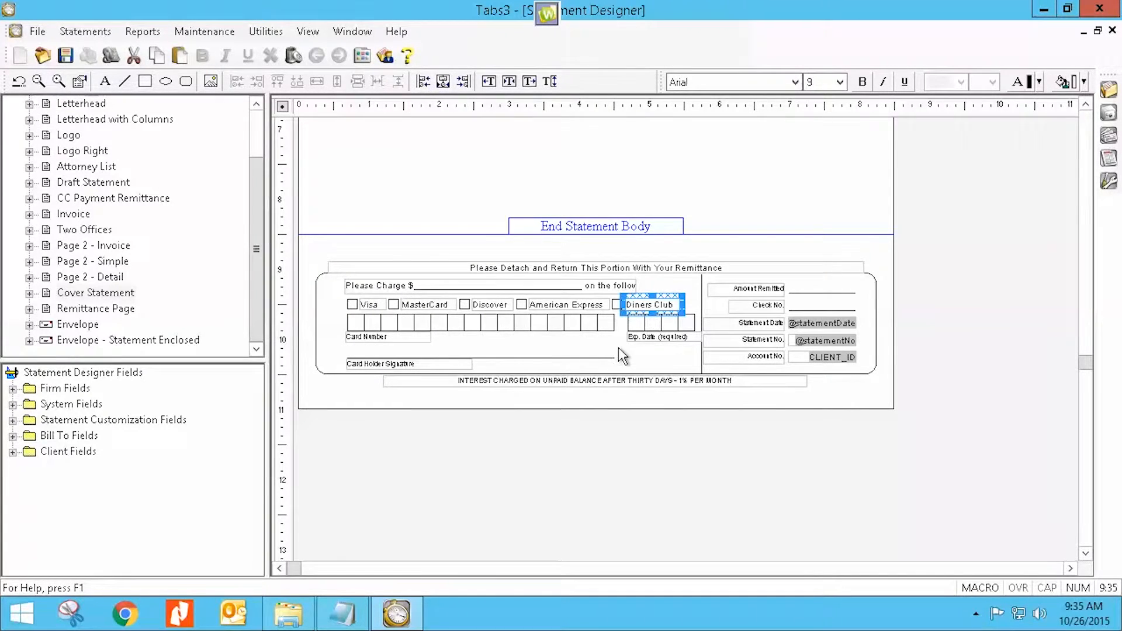
pyautogui.keyDown('shift'); pyautogui.click(618, 305); pyautogui.keyUp('shift')
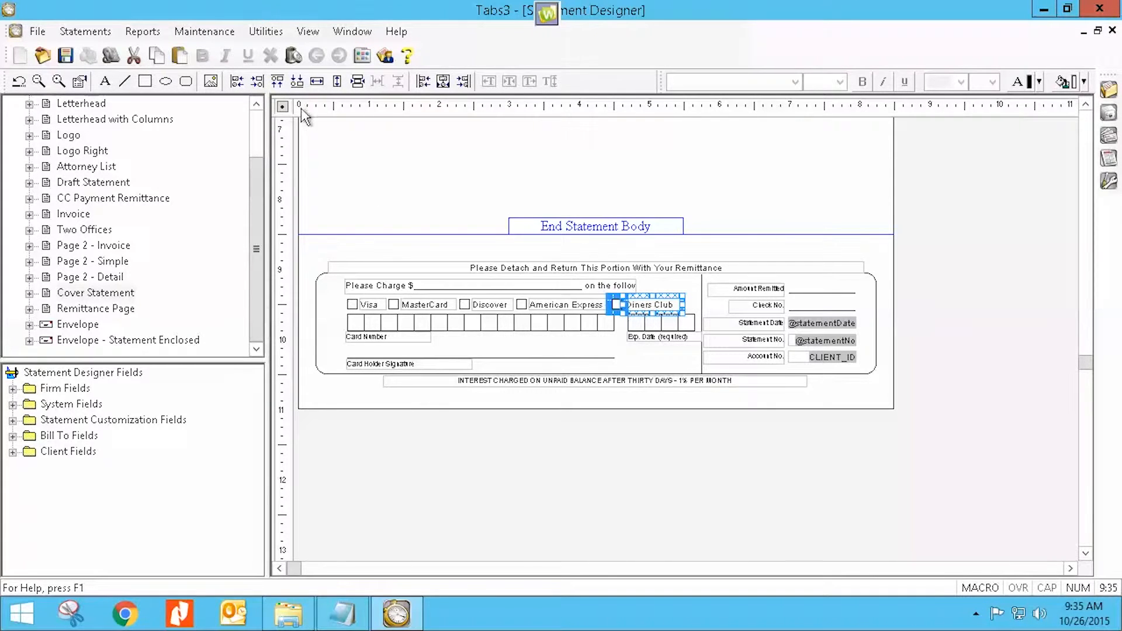
pyautogui.click(294, 57)
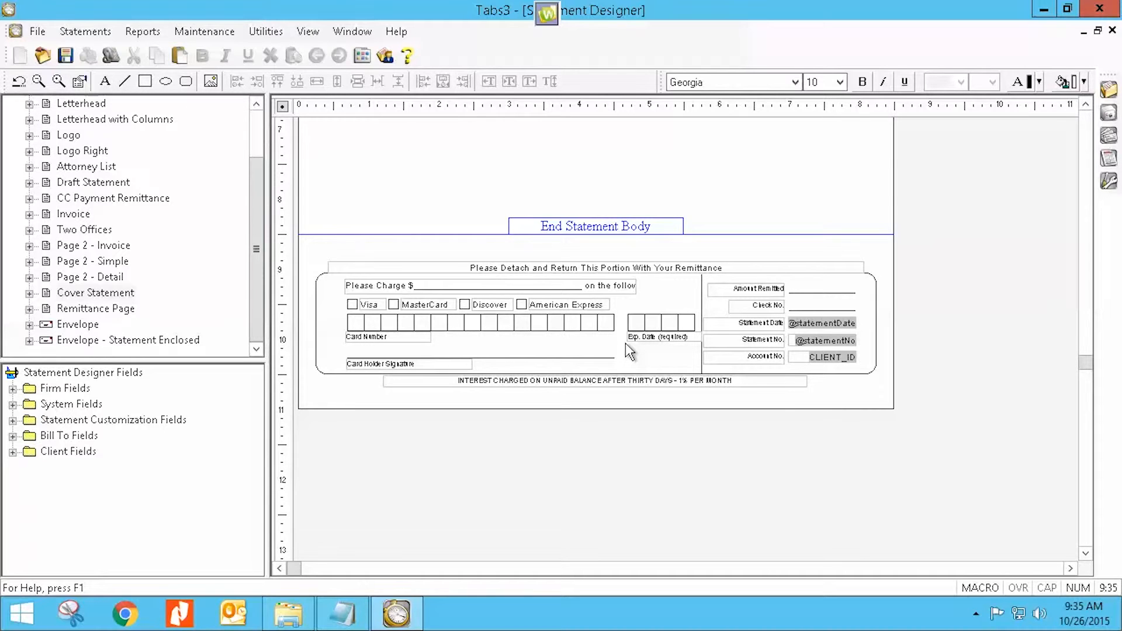
# Select the four expiration date boxes and copy them.
pyautogui.click(663, 322)
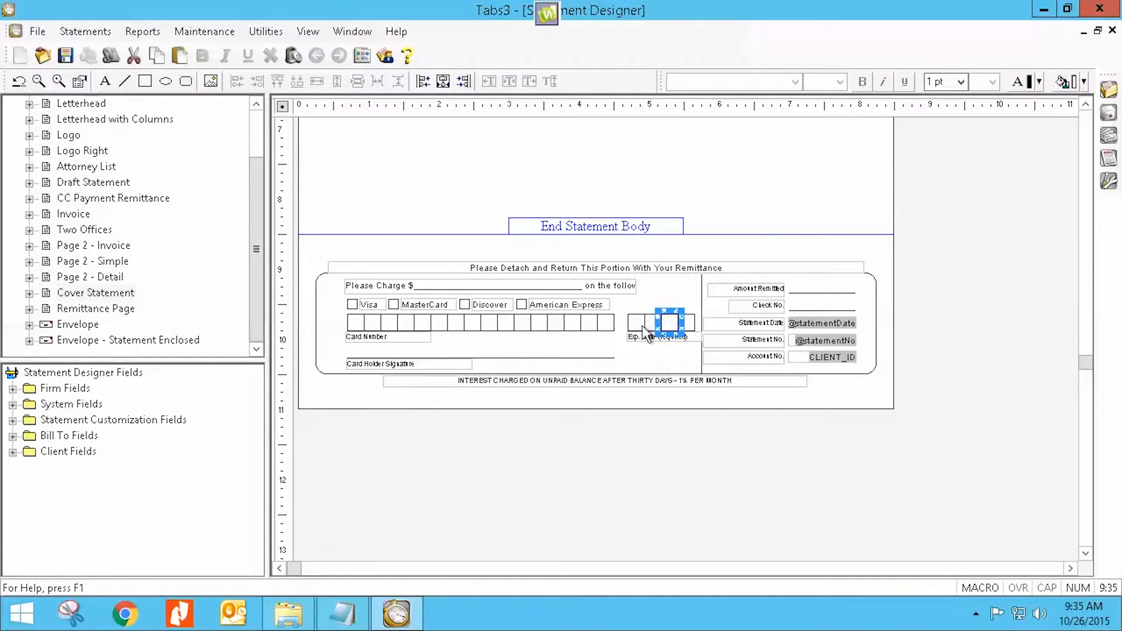
pyautogui.keyDown('shift'); pyautogui.click(690, 322); pyautogui.keyUp('shift')
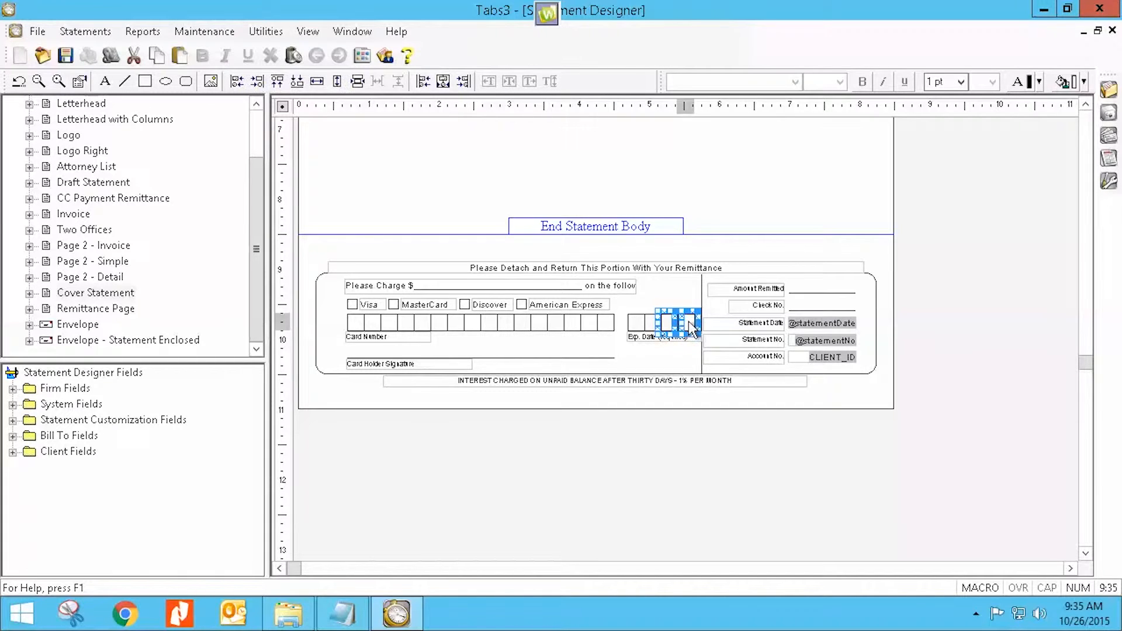
pyautogui.keyDown('shift'); pyautogui.click(647, 322); pyautogui.keyUp('shift')
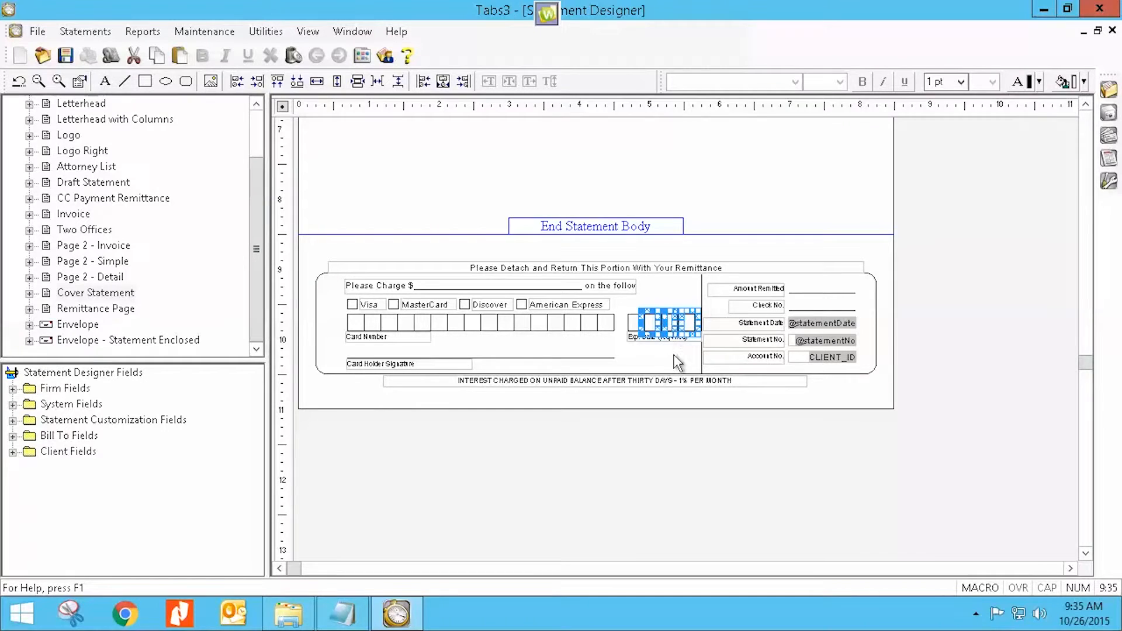
pyautogui.click(662, 355)
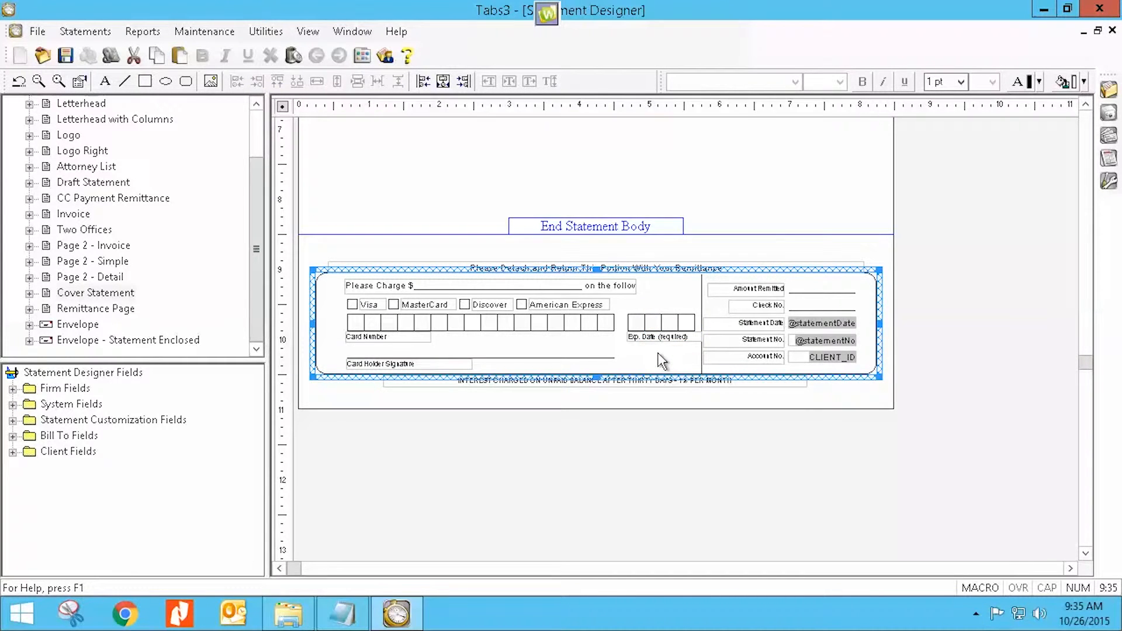
pyautogui.rightClick(661, 358)
pyautogui.click(643, 404)
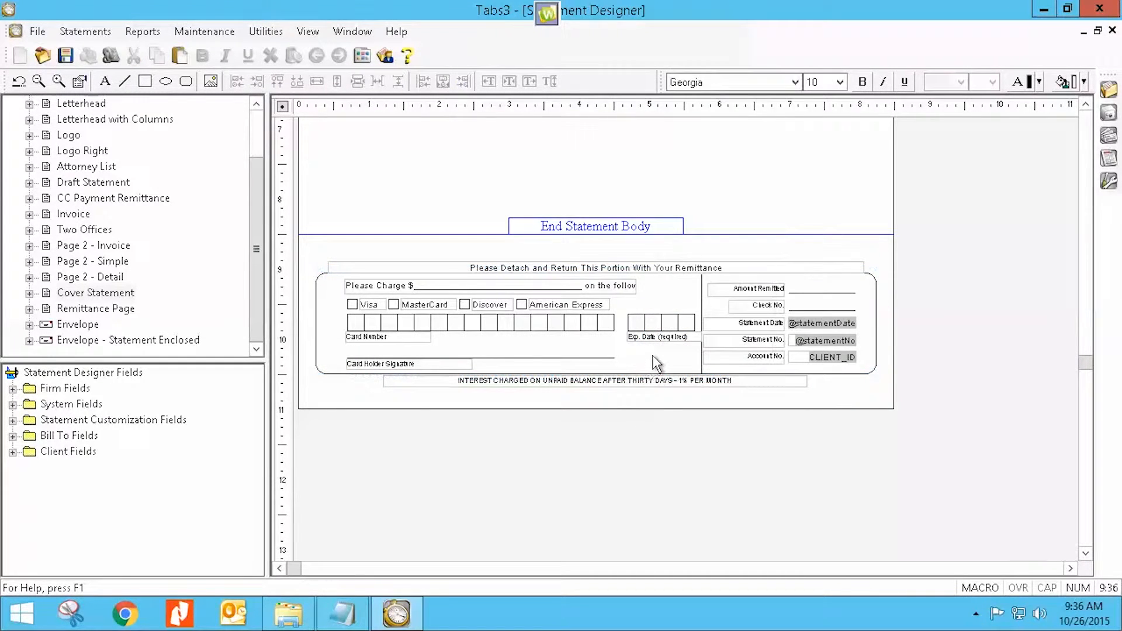
# Paste the copied boxes and move them below the expiration date label.
pyautogui.click(653, 355)
pyautogui.rightClick(653, 355)
pyautogui.click(643, 398)
pyautogui.rightClick(651, 354)
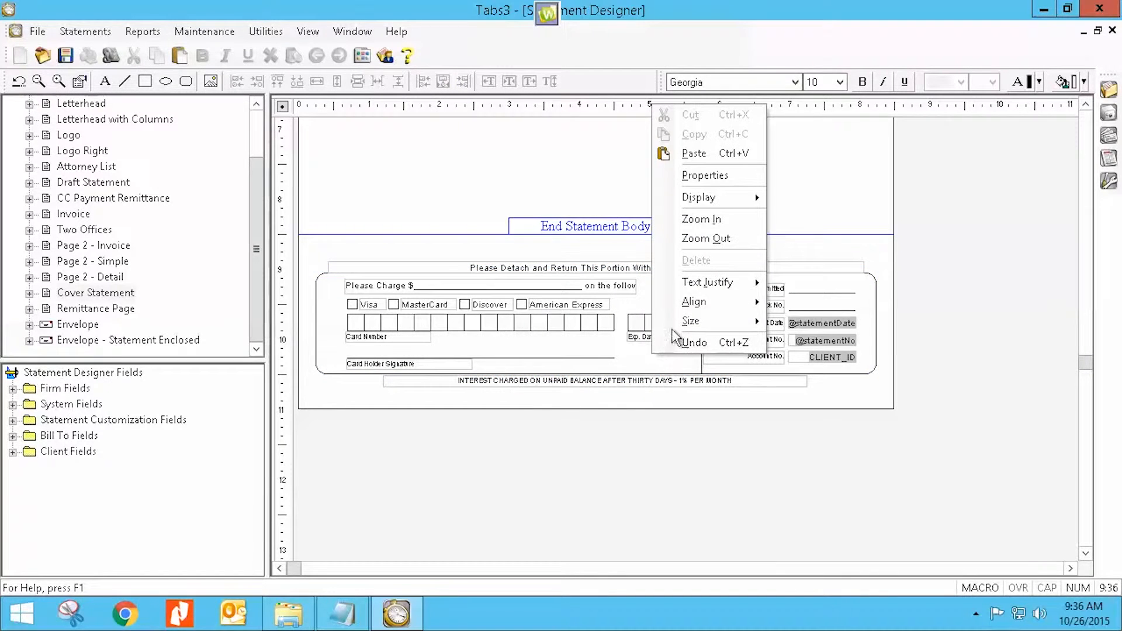
pyautogui.click(694, 153)
pyautogui.moveTo(666, 332); pyautogui.dragTo(640, 359)
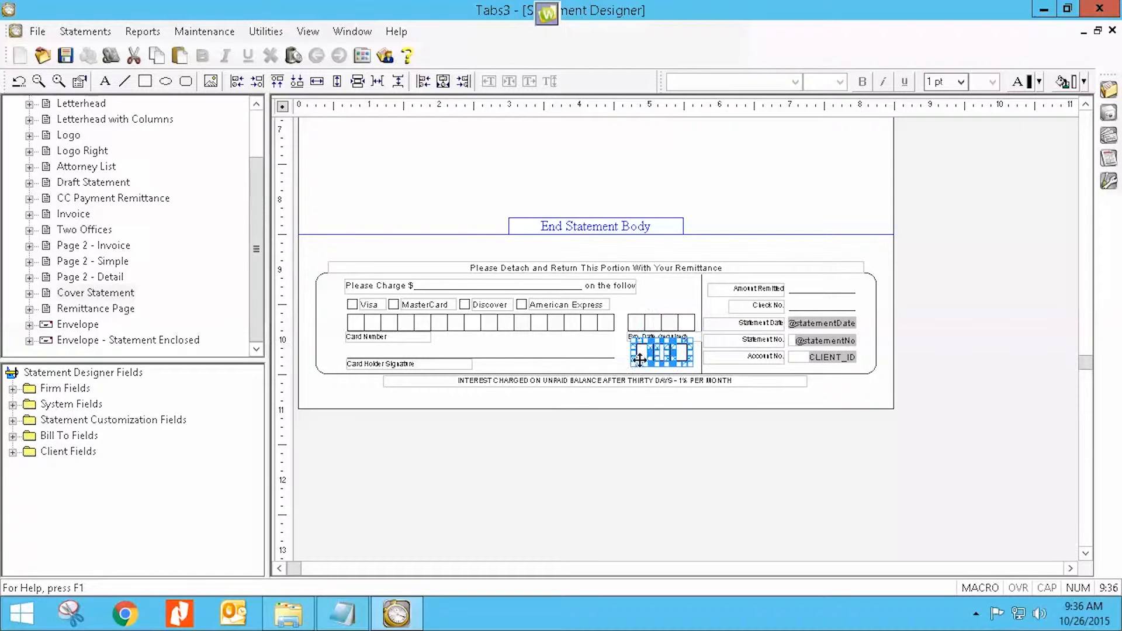
pyautogui.click(644, 367)
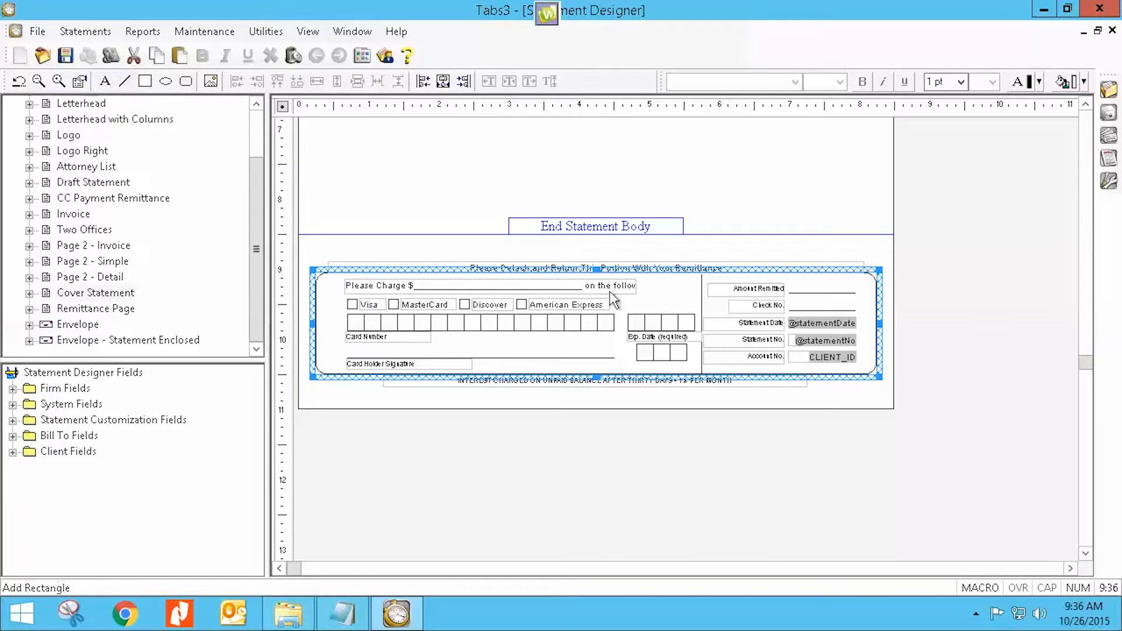
# Select the pasted boxes and delete them.
pyautogui.click(678, 352)
pyautogui.click(666, 353)
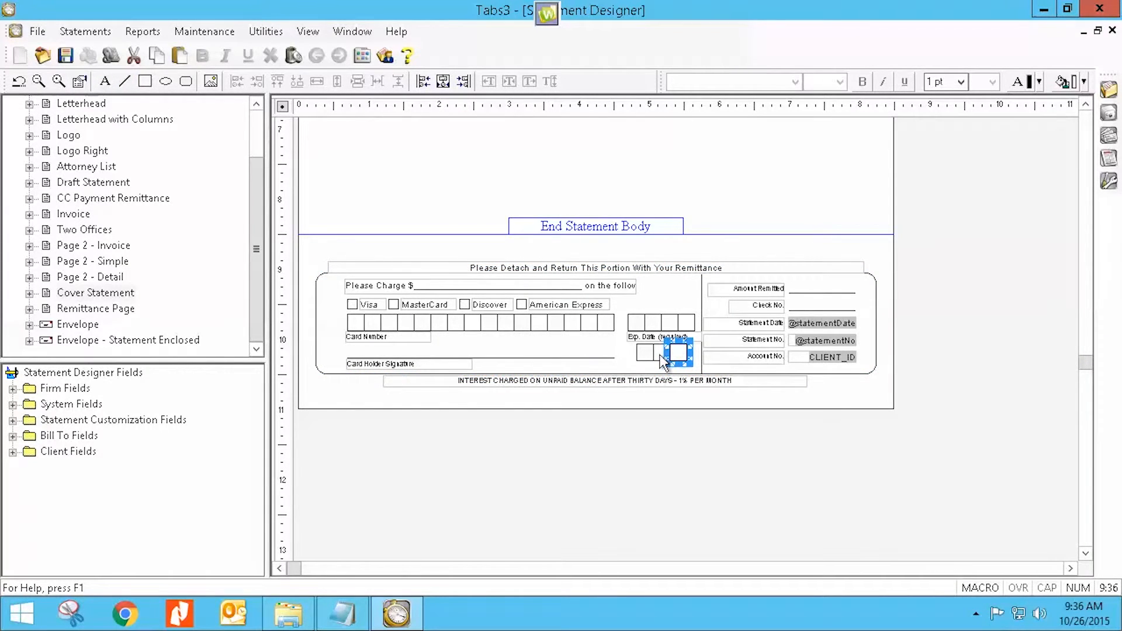
pyautogui.keyDown('shift'); pyautogui.click(643, 354); pyautogui.keyUp('shift')
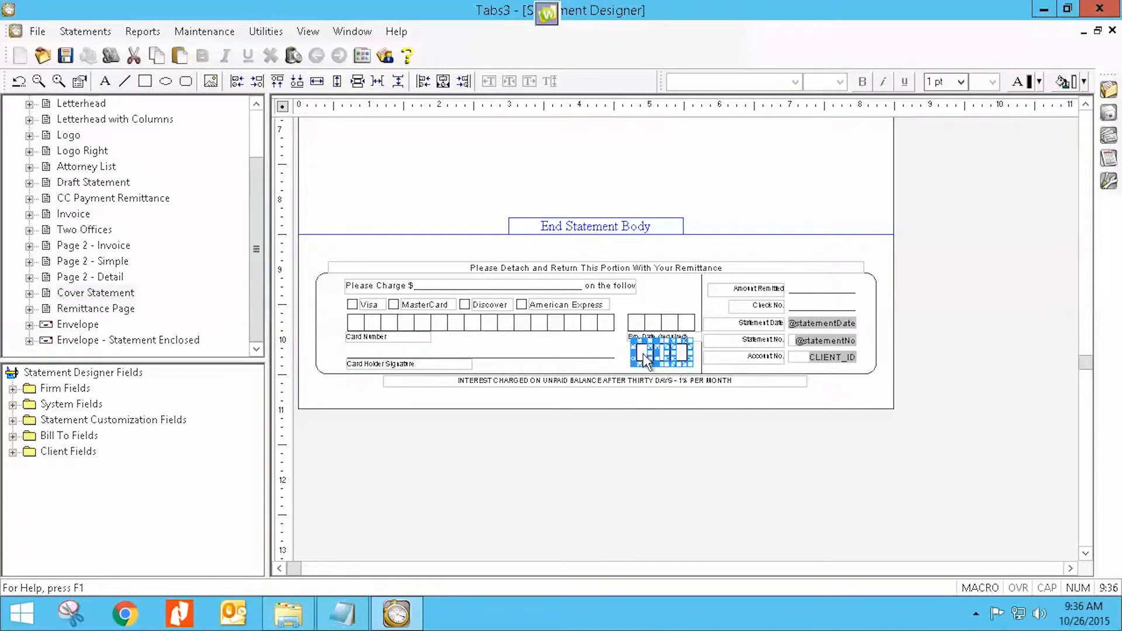
pyautogui.click(294, 56)
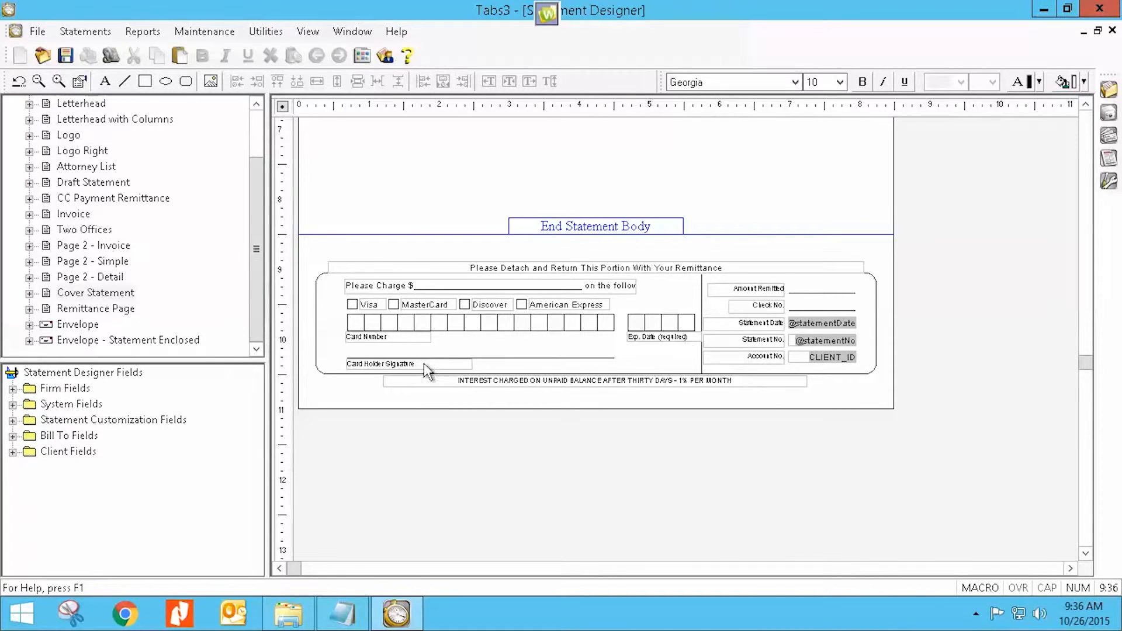
pyautogui.click(510, 379)
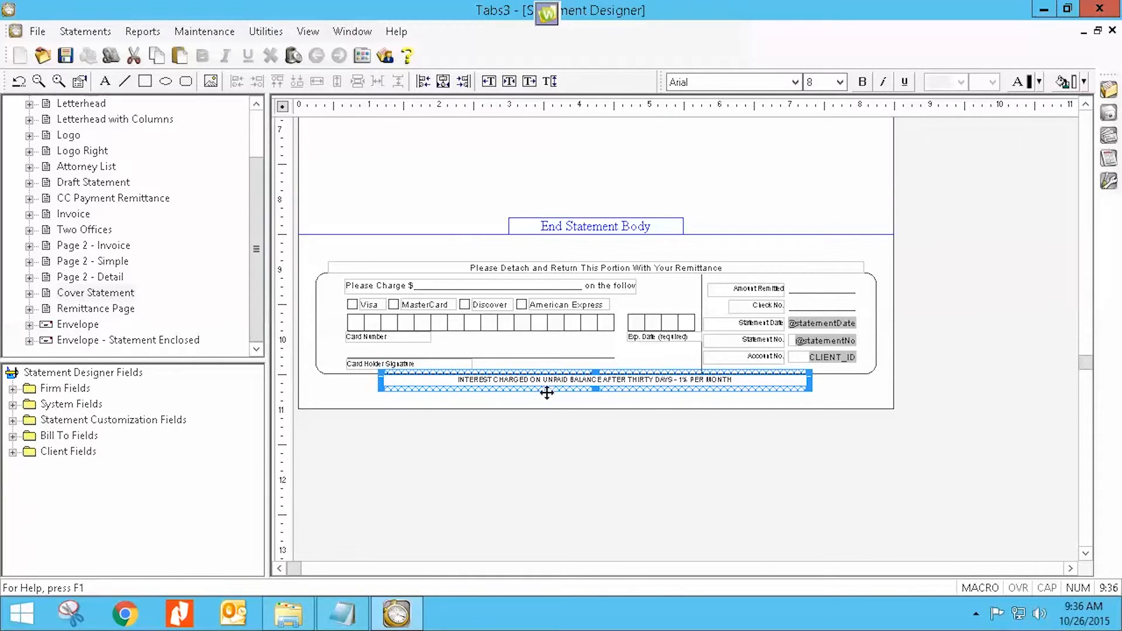
pyautogui.click(335, 381)
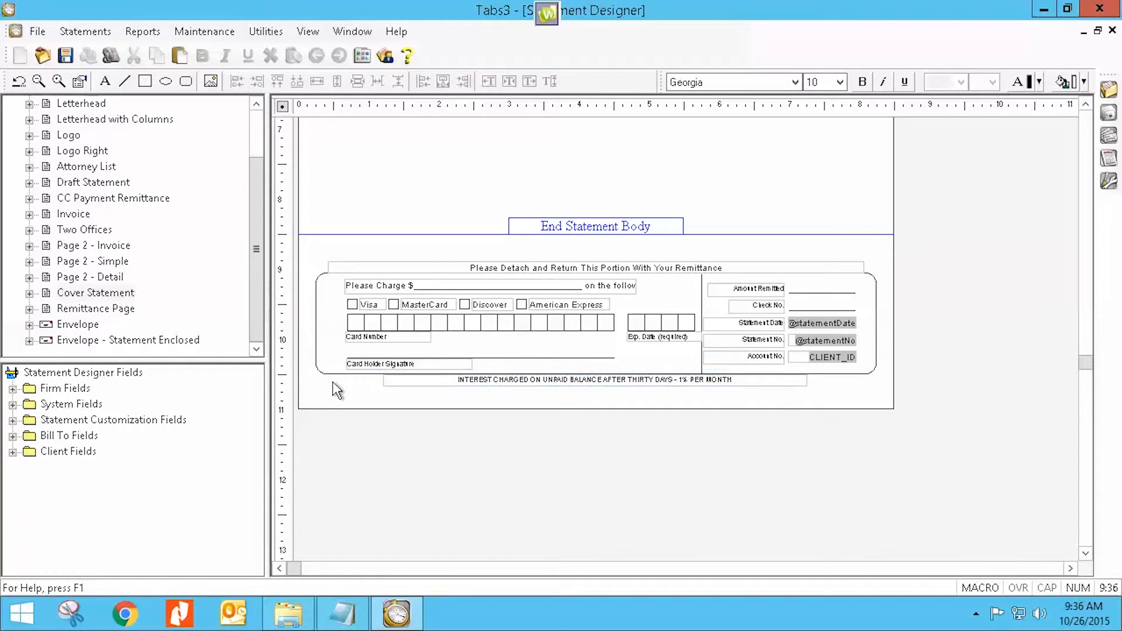